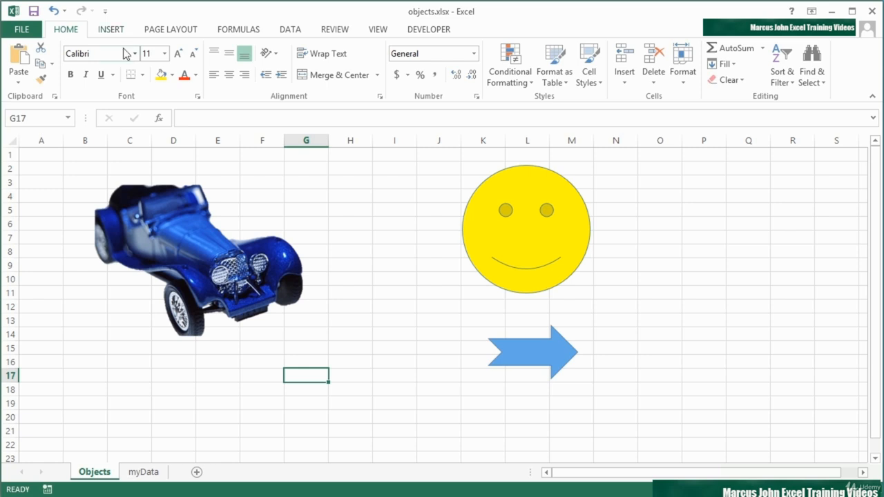
{"action": "left_click", "coordinate": [243, 247]}
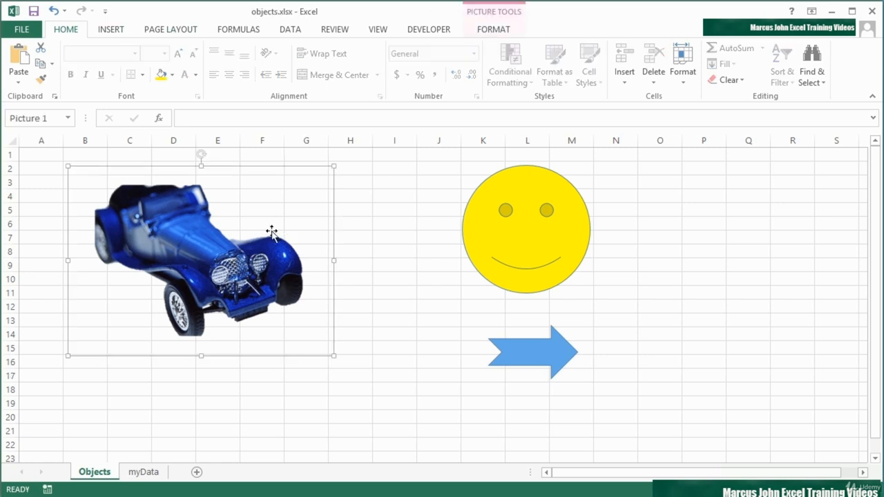
{"action": "left_click", "coordinate": [493, 212]}
{"action": "left_click", "coordinate": [545, 346]}
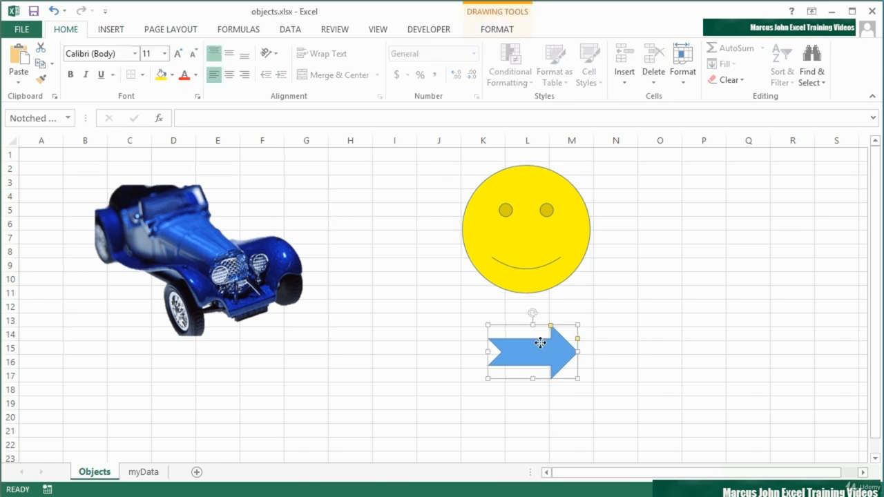
{"action": "left_click", "coordinate": [216, 260]}
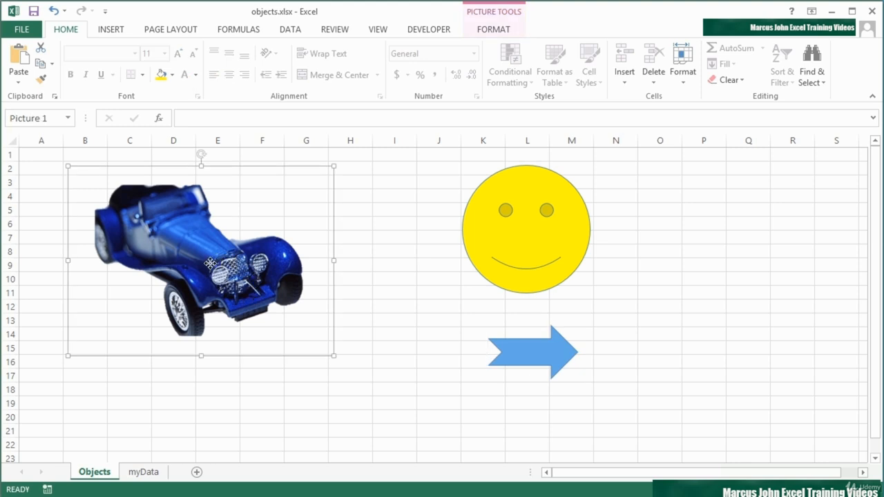
{"action": "right_click", "coordinate": [212, 269]}
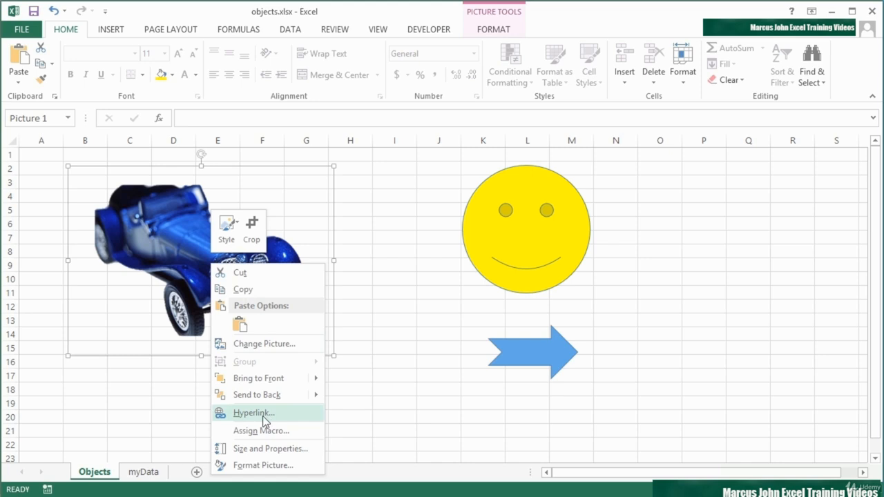
{"action": "left_click", "coordinate": [262, 416]}
{"action": "left_click_drag", "start_coordinate": [287, 281], "coordinate": [295, 160]}
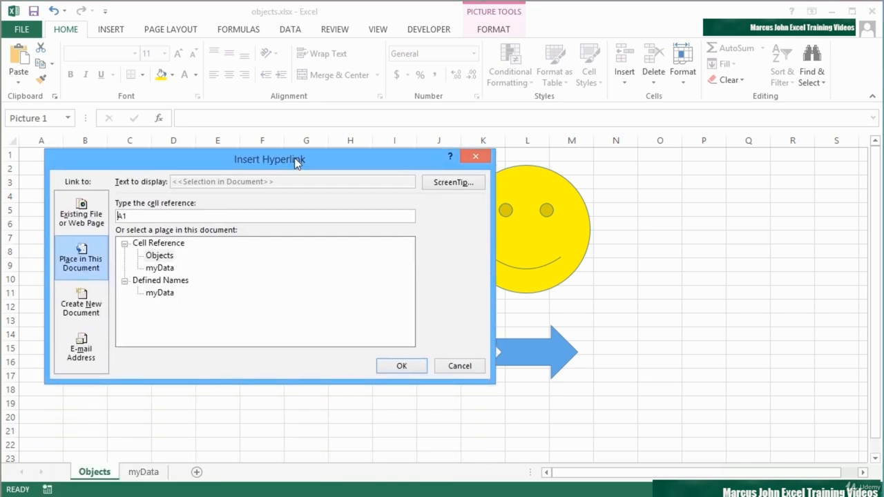
{"action": "left_click", "coordinate": [80, 215]}
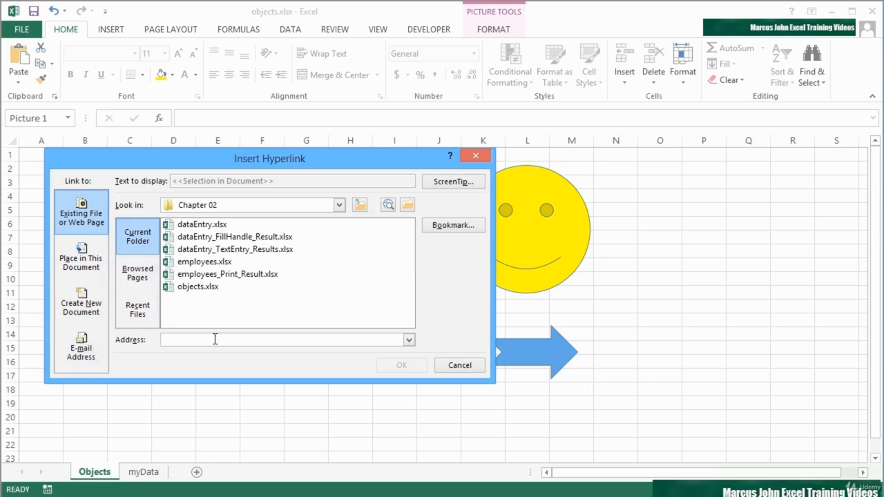
{"action": "type", "text": "h"}
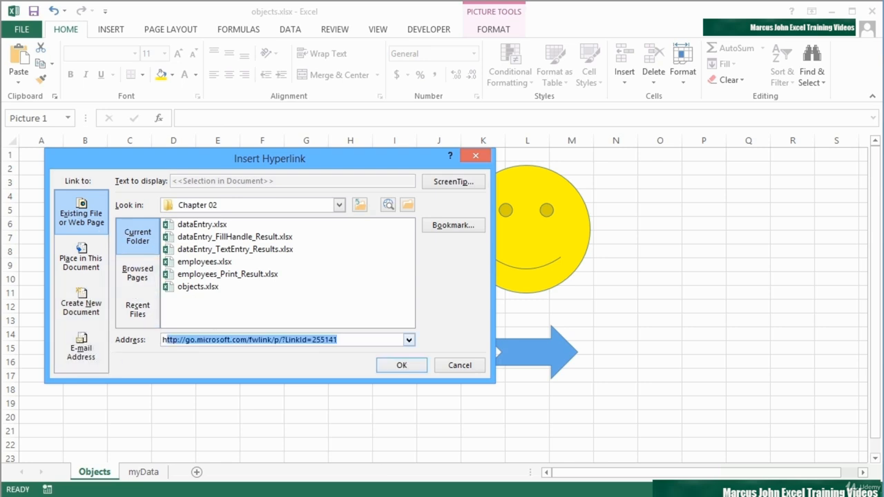
{"action": "type", "text": "ttp://bugatti"}
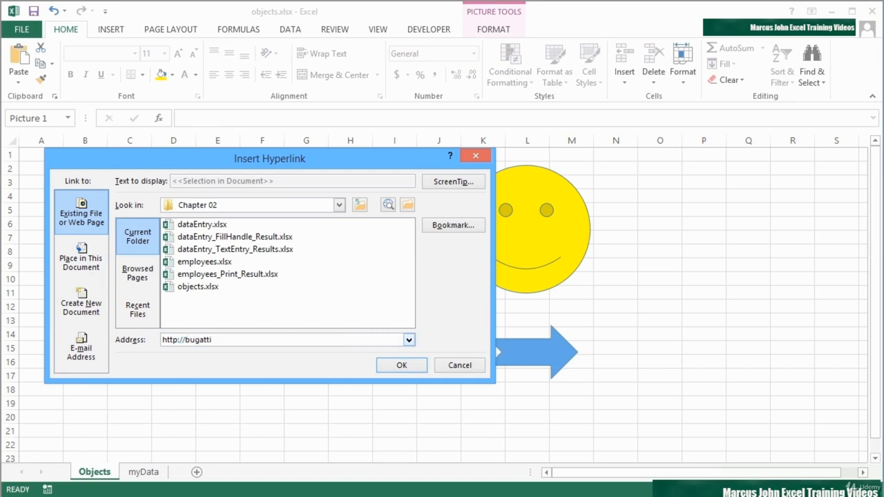
{"action": "type", "text": ".com"}
{"action": "left_click", "coordinate": [400, 367]}
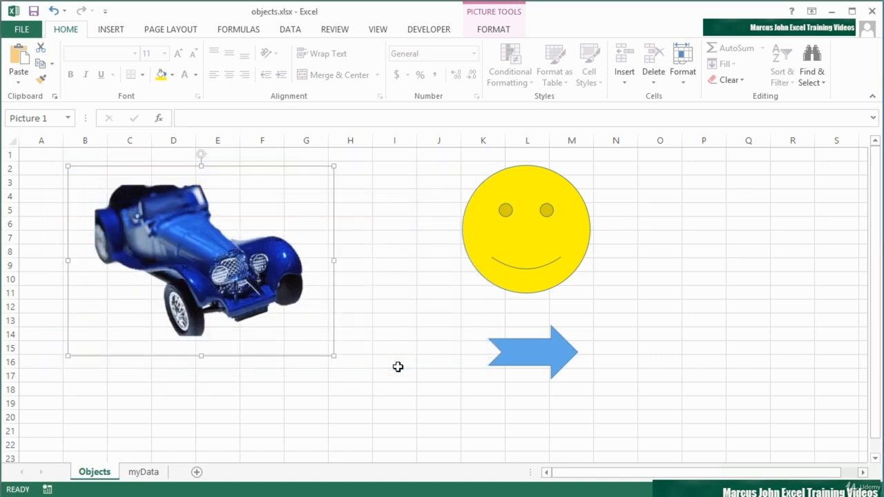
Follow the car picture's hyperlink to check the web page and return to the workbook.
{"action": "left_click", "coordinate": [261, 375]}
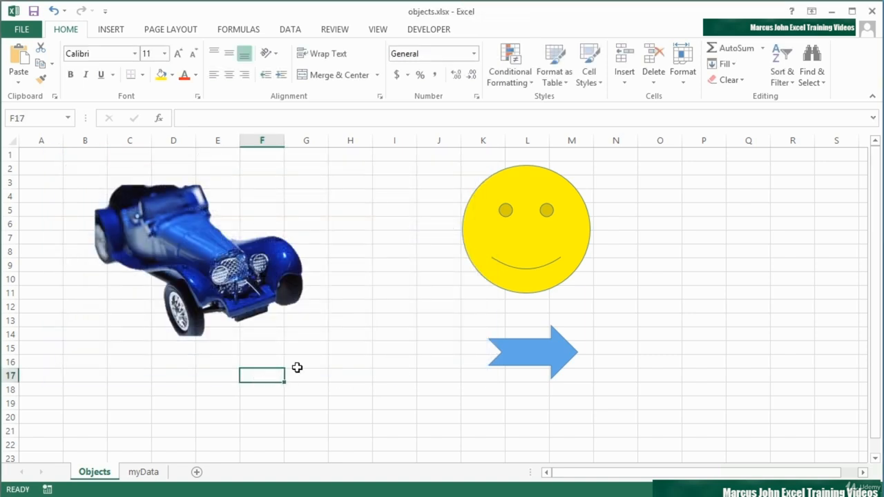
{"action": "mouse_move", "coordinate": [198, 266]}
{"action": "left_click", "coordinate": [199, 266]}
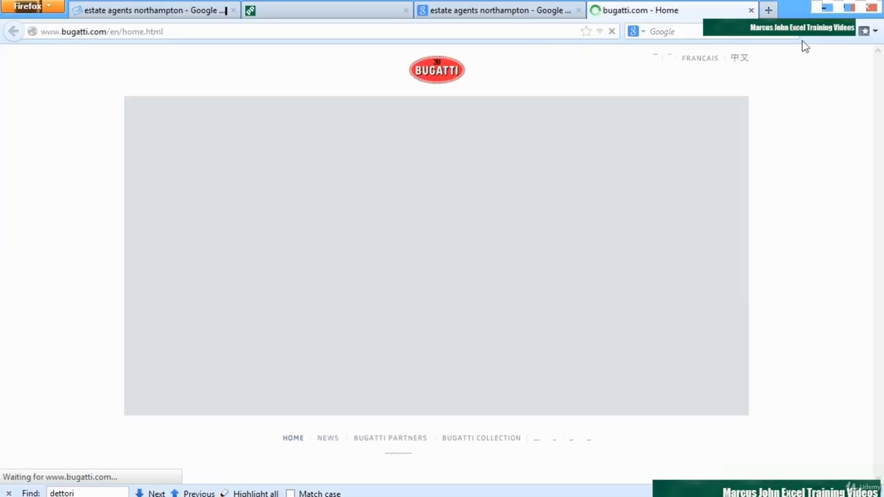
{"action": "left_click", "coordinate": [821, 10]}
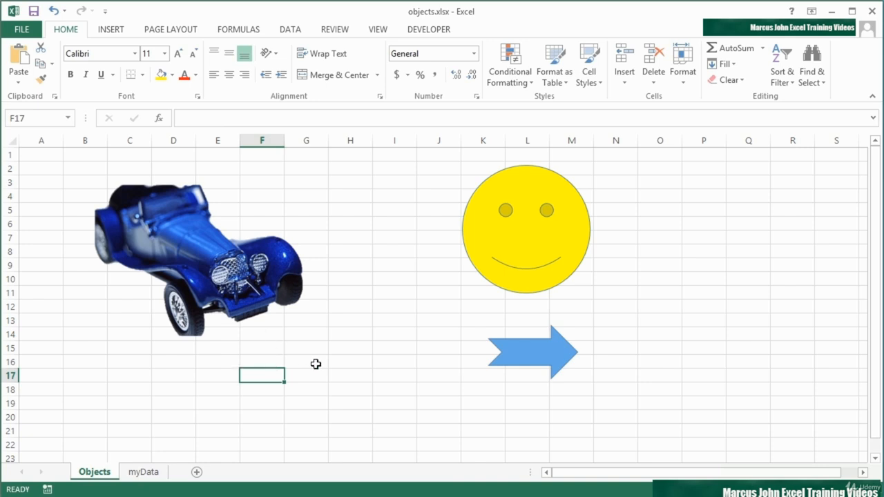
Hyperlink the blue arrow shape to cell A1 of the myData sheet in this document and test the link.
{"action": "left_click", "coordinate": [524, 352]}
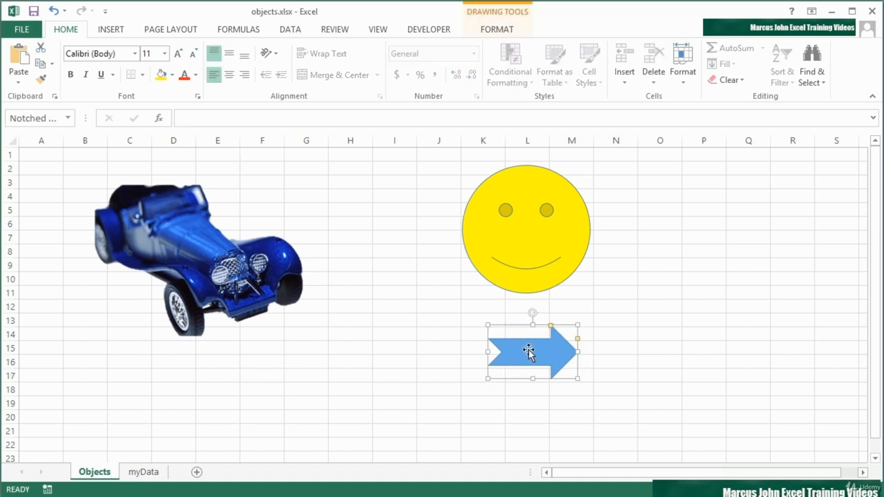
{"action": "left_click", "coordinate": [155, 473]}
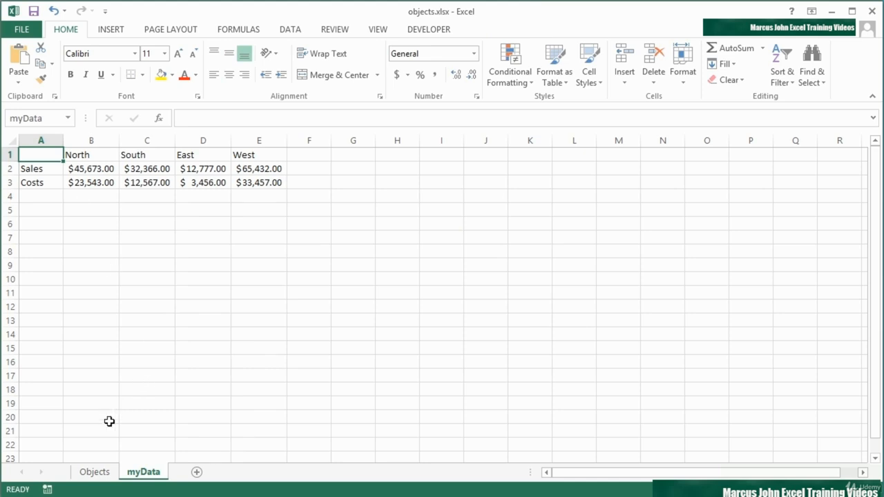
{"action": "left_click", "coordinate": [105, 473]}
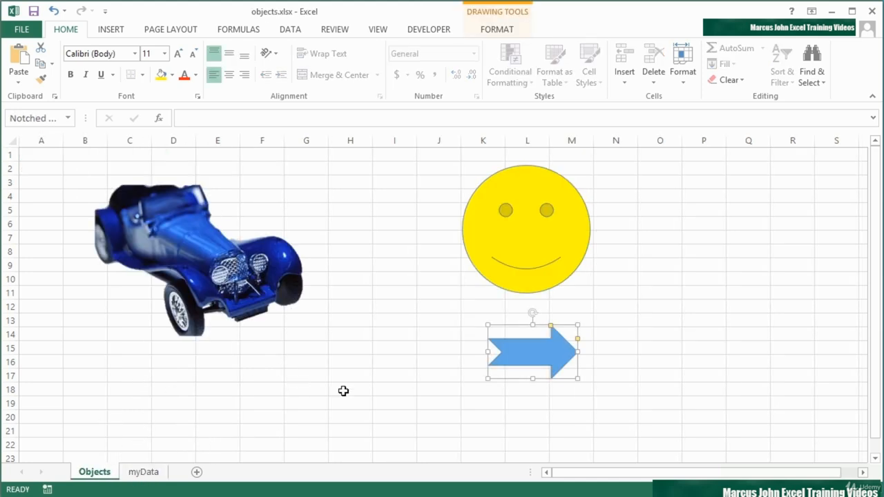
{"action": "right_click", "coordinate": [531, 349]}
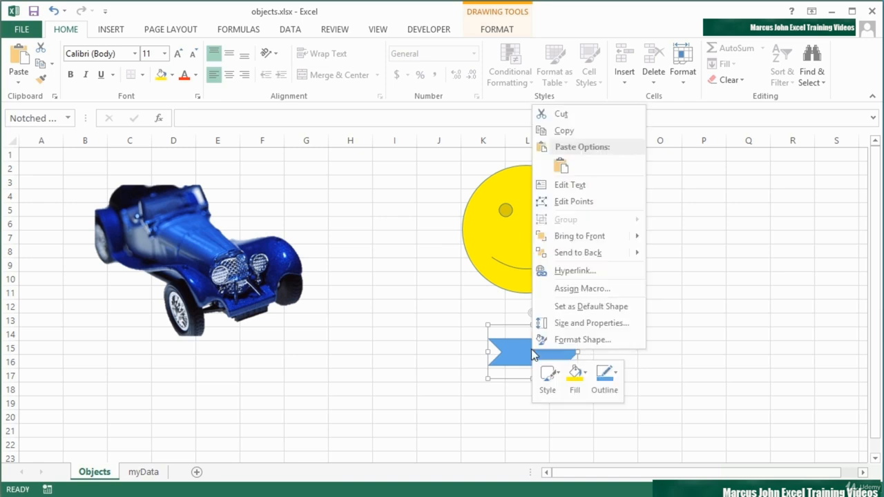
{"action": "left_click", "coordinate": [563, 271]}
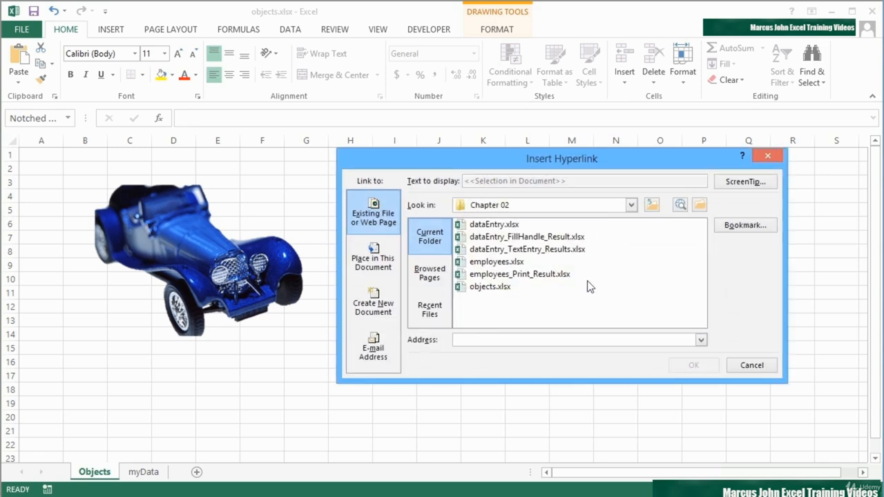
{"action": "left_click", "coordinate": [373, 267]}
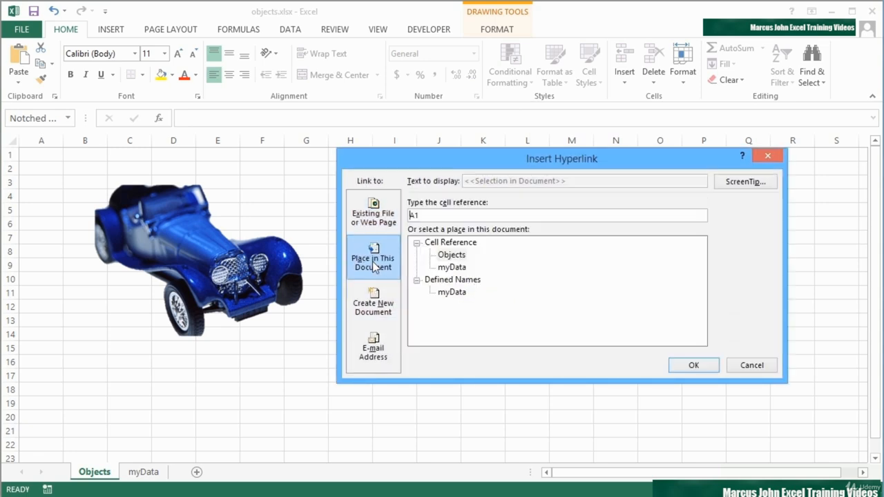
{"action": "left_click", "coordinate": [453, 257]}
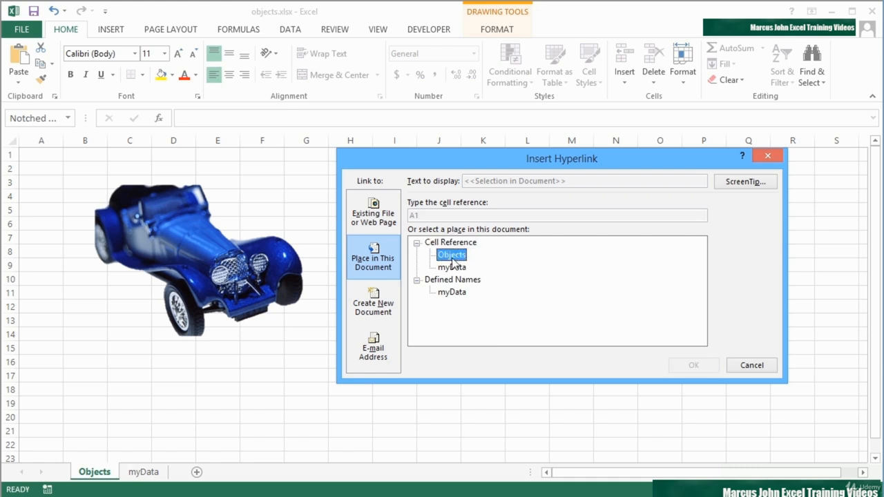
{"action": "left_click", "coordinate": [453, 268]}
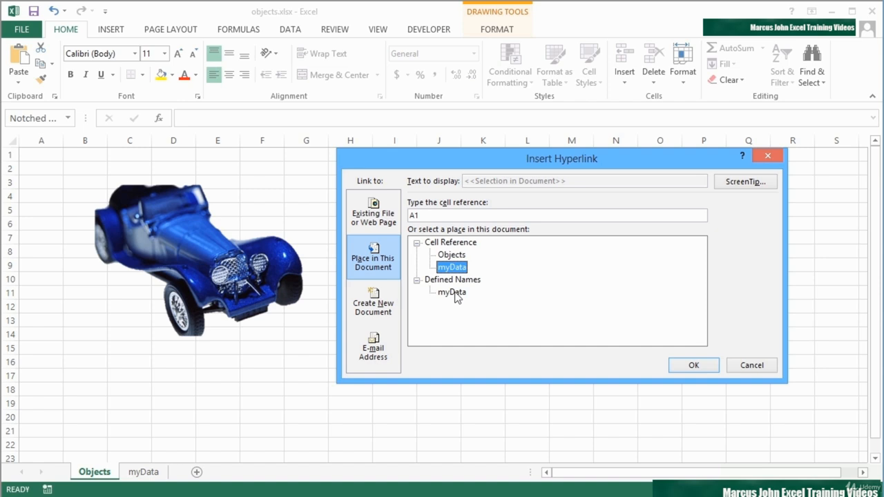
{"action": "left_click", "coordinate": [701, 367]}
{"action": "left_click", "coordinate": [691, 347]}
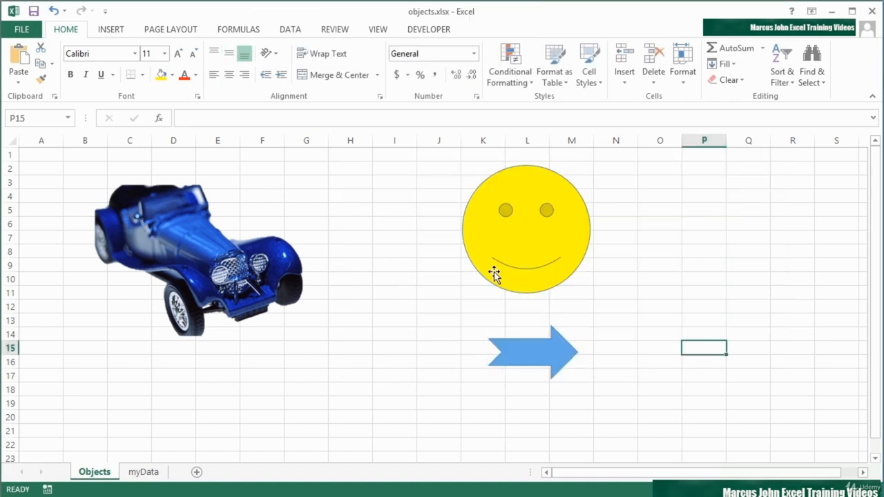
{"action": "left_click", "coordinate": [550, 360]}
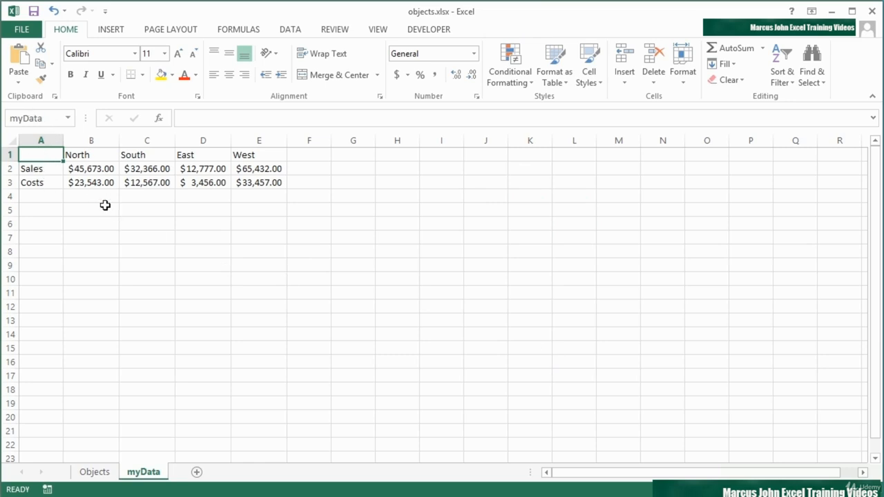
Add a new worksheet and name it MoreData2013.
{"action": "left_click", "coordinate": [198, 472]}
{"action": "double_click", "coordinate": [203, 472]}
{"action": "type", "text": "More"}
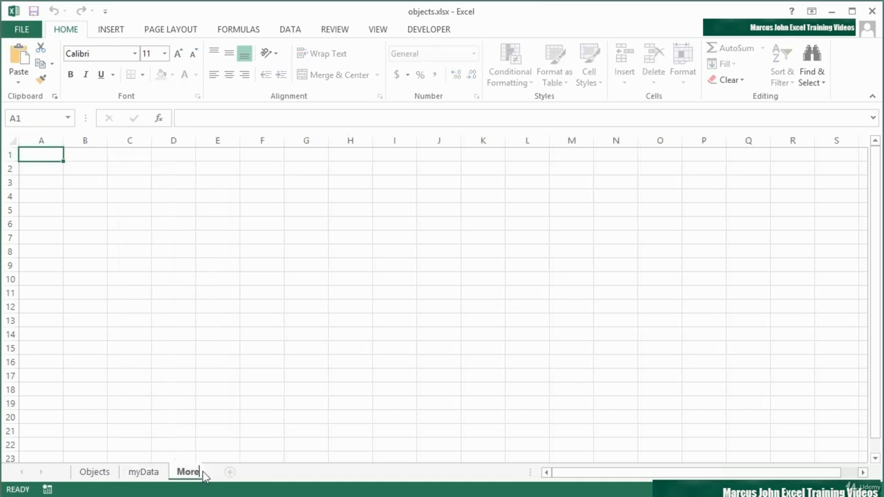
{"action": "type", "text": "Data2013"}
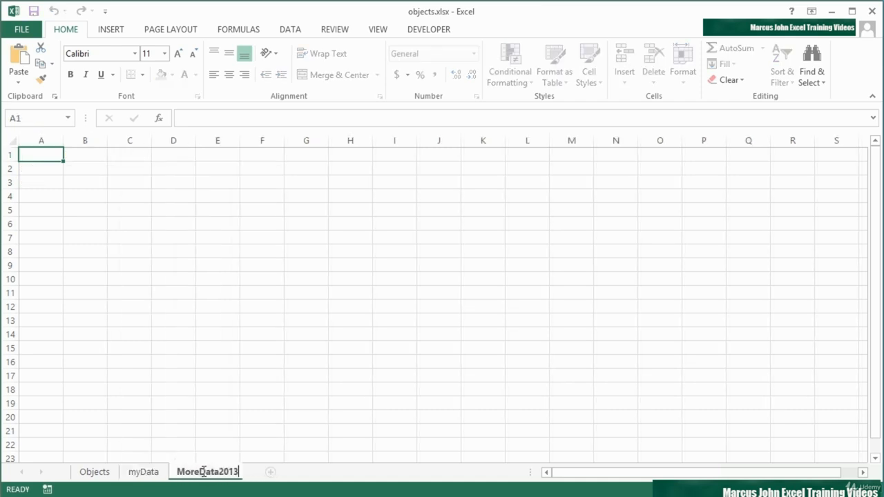
{"action": "key", "text": "Return"}
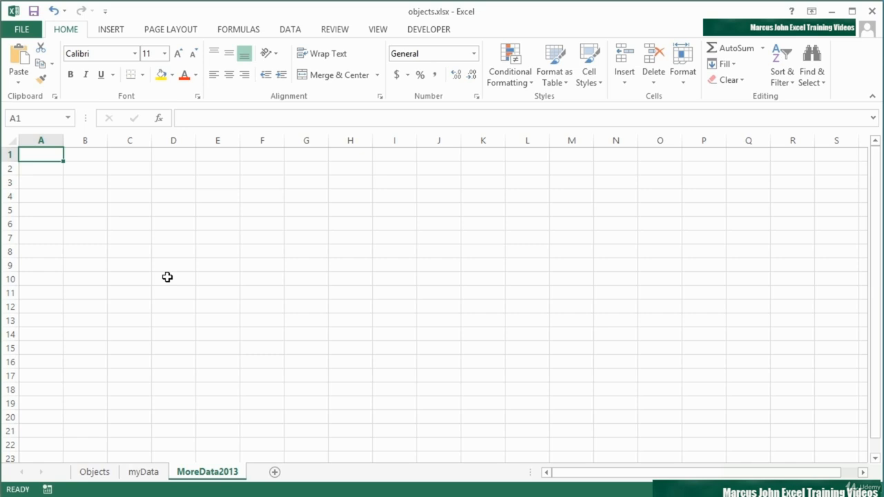
Enter 2013 in B2 and 6767575 in B3 of the MoreData2013 sheet, with B3 in dollar accounting format.
{"action": "left_click", "coordinate": [82, 169]}
{"action": "type", "text": "2013"}
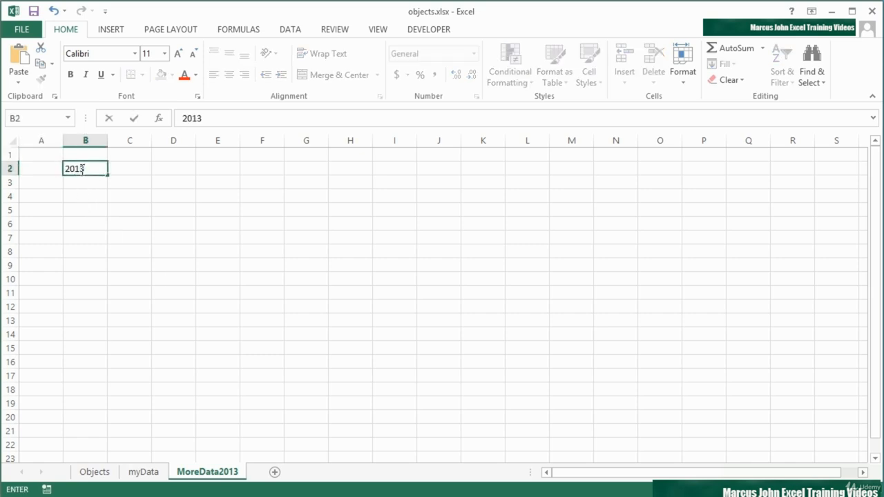
{"action": "key", "text": "Return"}
{"action": "type", "text": "6767575"}
{"action": "key", "text": "ctrl+Return"}
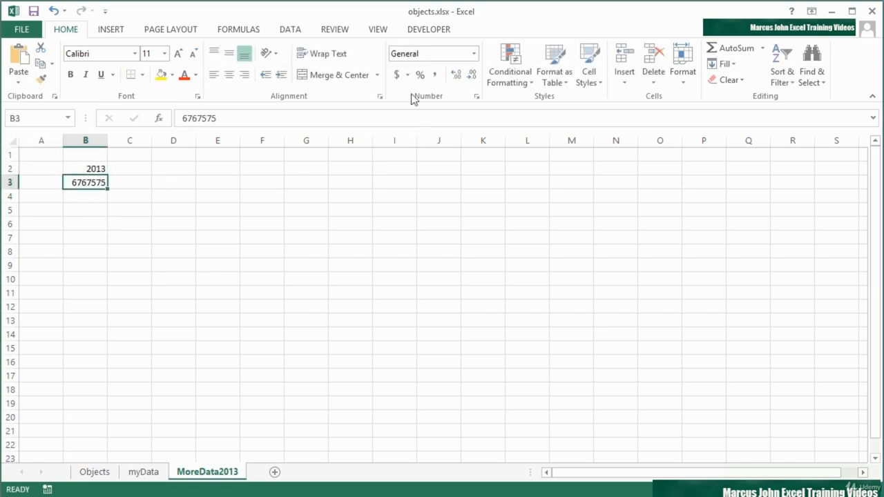
{"action": "left_click", "coordinate": [397, 77]}
Define the name yrData for cell B2 of the MoreData2013 sheet.
{"action": "left_click", "coordinate": [101, 169]}
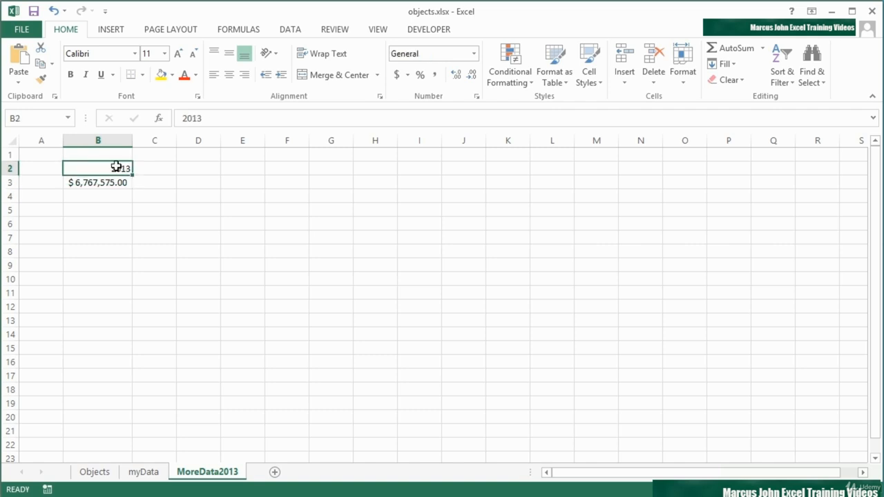
{"action": "left_click", "coordinate": [38, 120]}
{"action": "type", "text": "yrData"}
{"action": "key", "text": "Return"}
Hyperlink the smiley face on the Objects sheet to the defined name yrData in this document.
{"action": "left_click", "coordinate": [109, 473]}
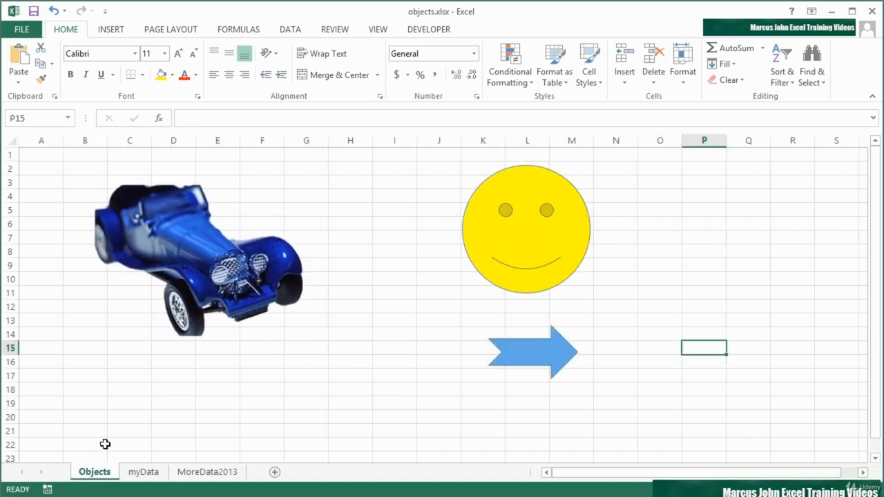
{"action": "left_click", "coordinate": [515, 248]}
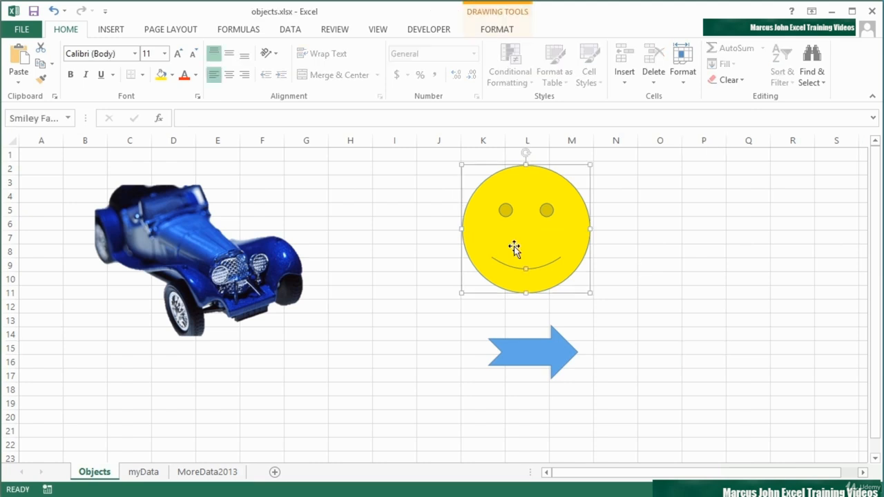
{"action": "right_click", "coordinate": [515, 250]}
{"action": "left_click", "coordinate": [562, 412]}
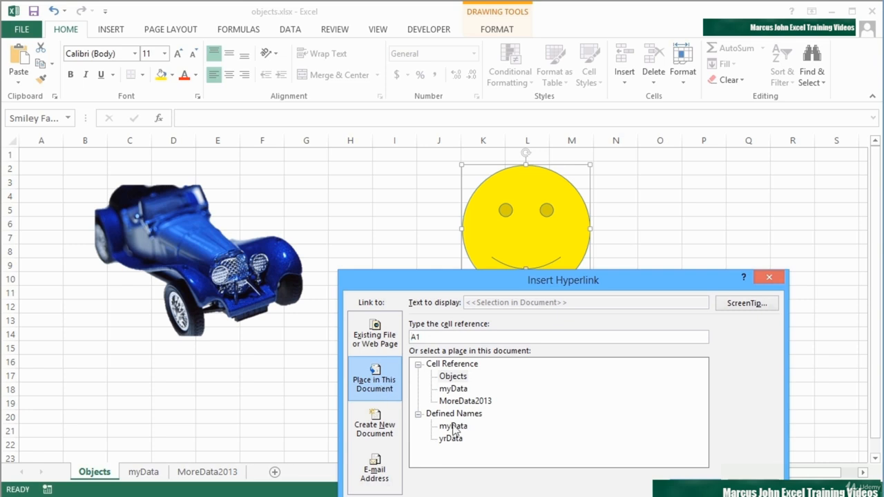
{"action": "left_click", "coordinate": [461, 440]}
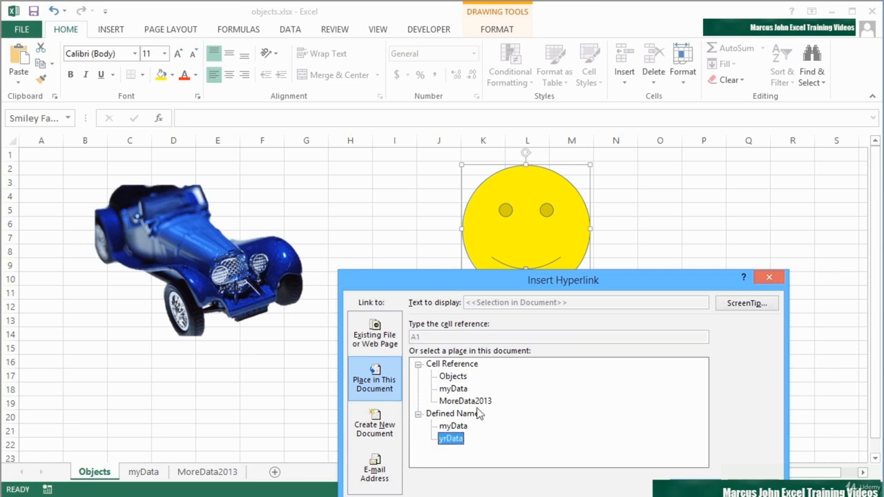
{"action": "left_click_drag", "start_coordinate": [527, 277], "coordinate": [500, 180]}
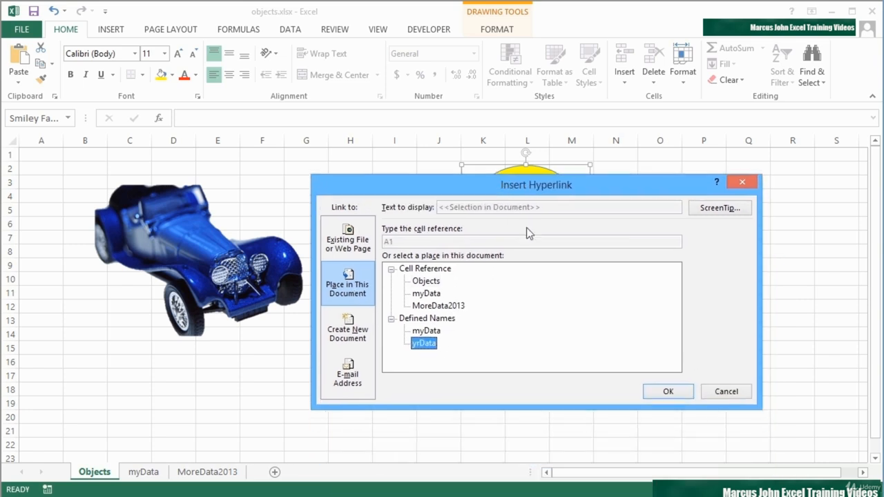
{"action": "left_click", "coordinate": [436, 308]}
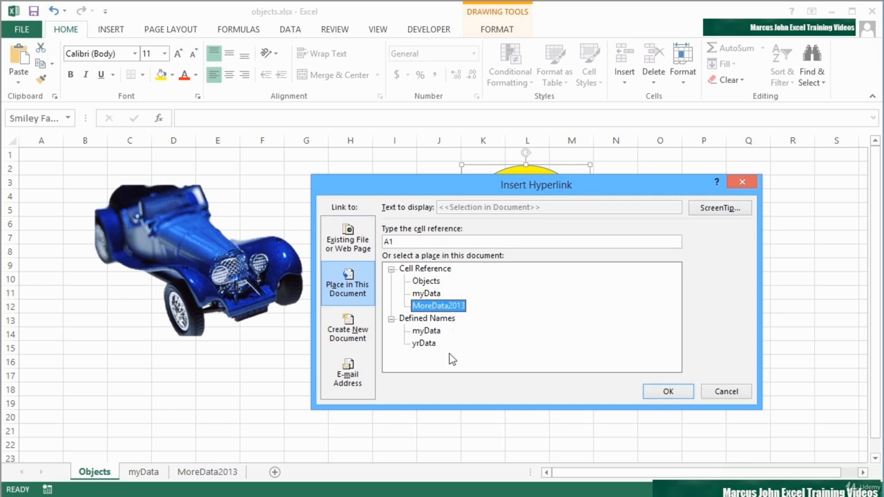
{"action": "left_click", "coordinate": [424, 343]}
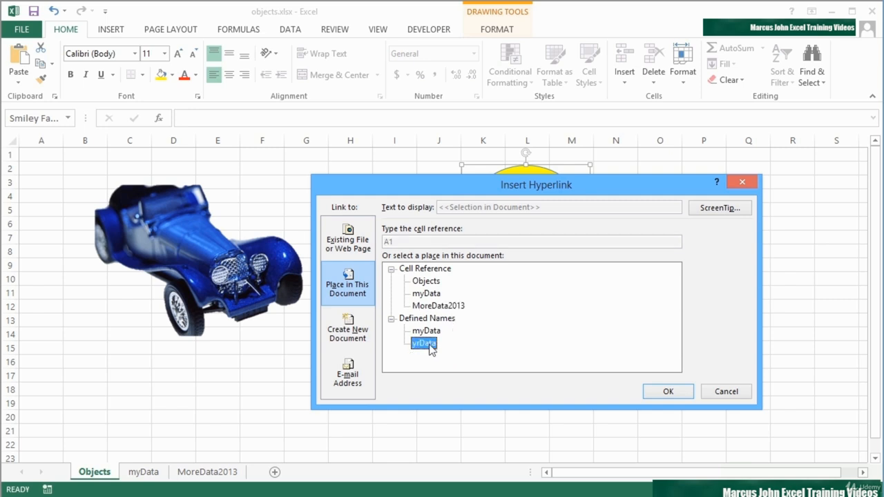
{"action": "left_click", "coordinate": [444, 310]}
{"action": "left_click", "coordinate": [437, 345]}
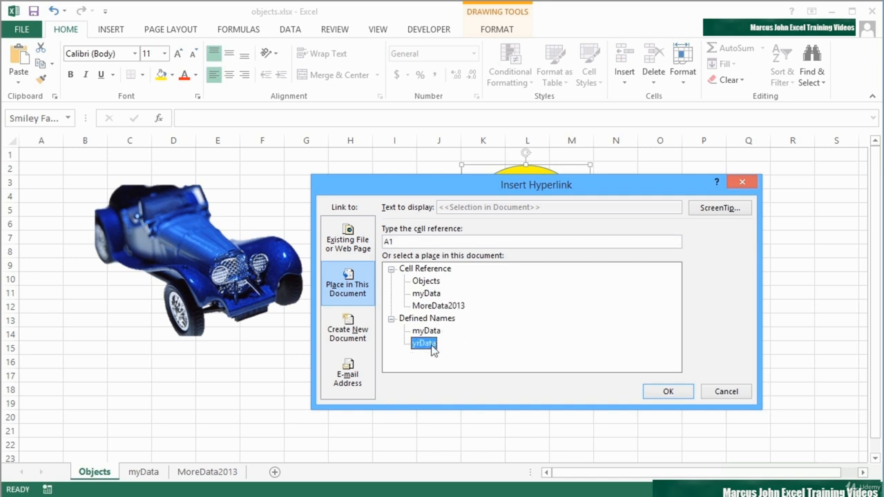
{"action": "left_click", "coordinate": [669, 390]}
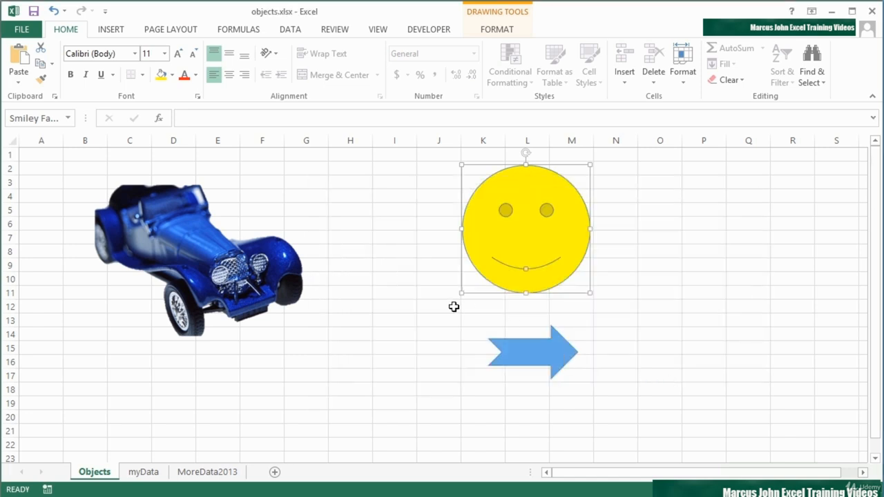
Follow the smiley face's hyperlink to test it, and return to the Objects sheet.
{"action": "left_click", "coordinate": [436, 318]}
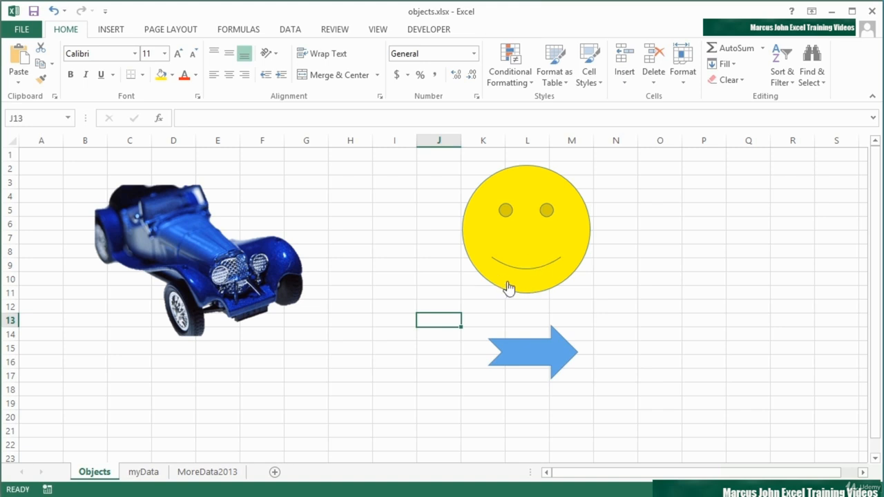
{"action": "mouse_move", "coordinate": [509, 283]}
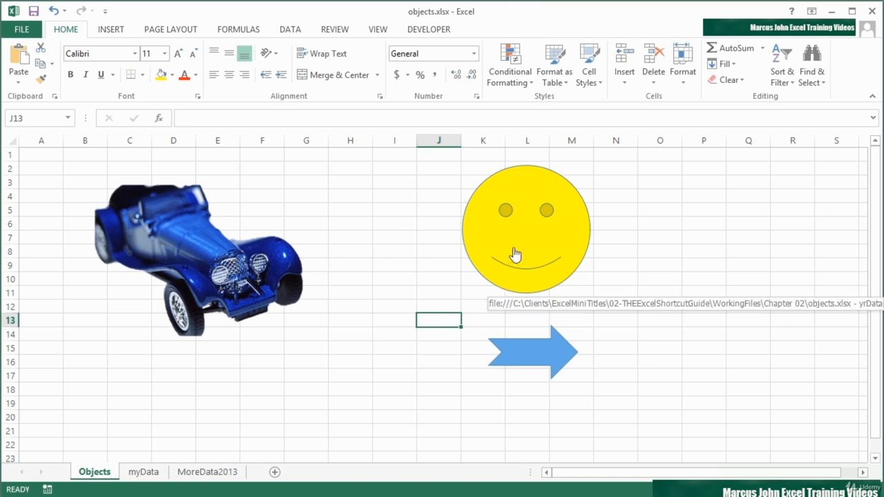
{"action": "left_click", "coordinate": [512, 254]}
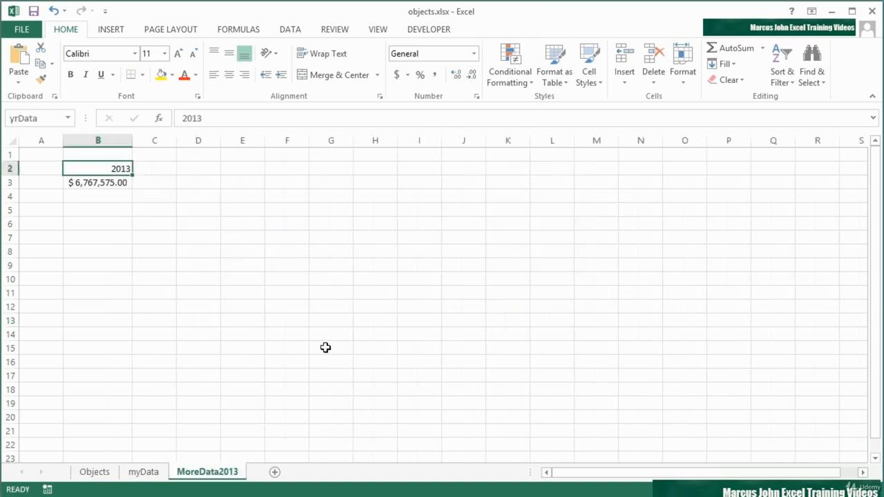
{"action": "left_click", "coordinate": [104, 471]}
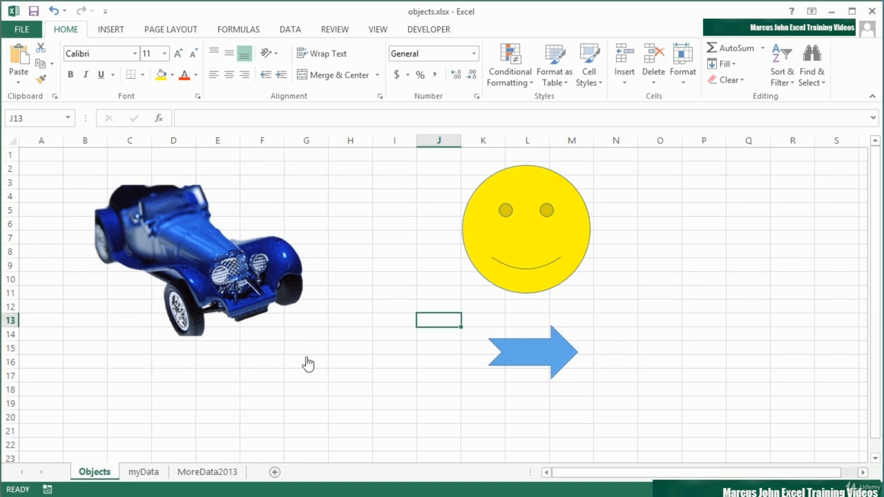
Remove the hyperlink from the smiley face and deselect the shape.
{"action": "mouse_move", "coordinate": [243, 289]}
{"action": "mouse_move", "coordinate": [525, 350]}
{"action": "right_click", "coordinate": [522, 275]}
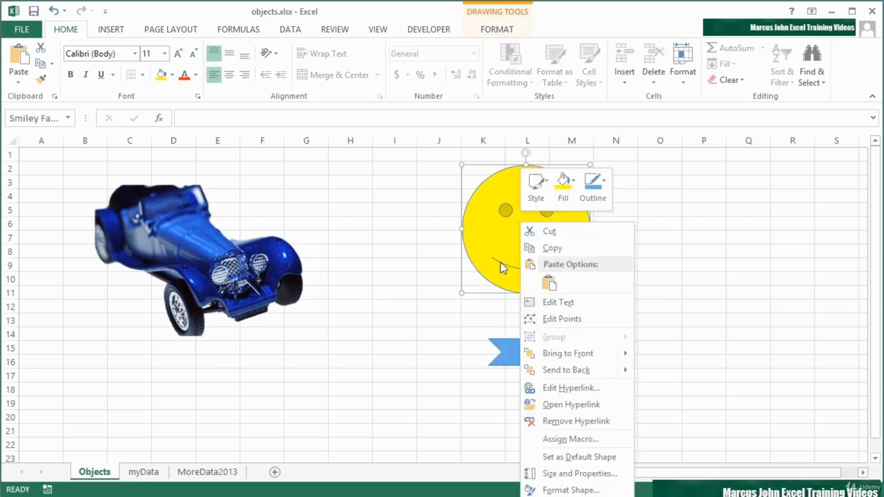
{"action": "left_click", "coordinate": [582, 422]}
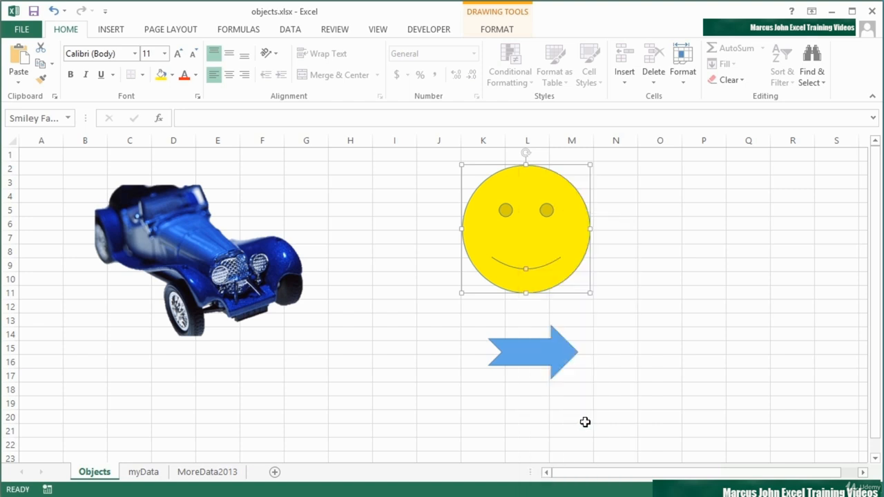
{"action": "left_click", "coordinate": [473, 308]}
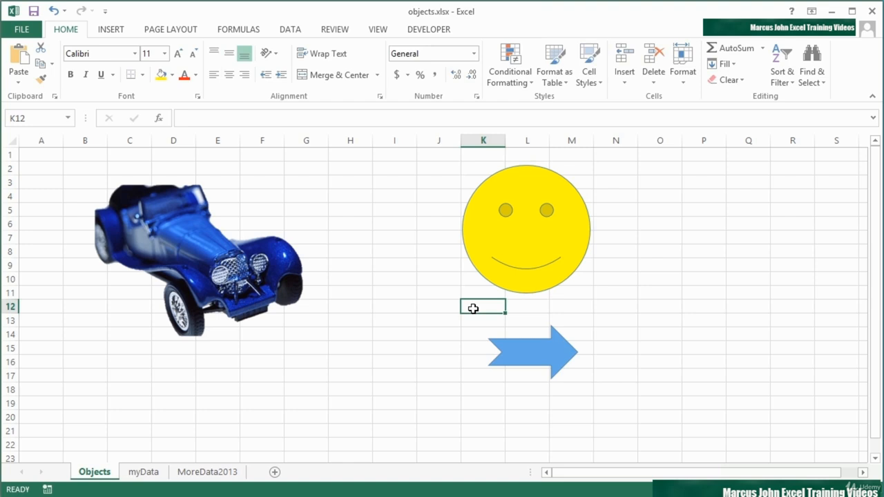
Start a new e-mail address hyperlink on the smiley face and enter the recipient's e-mail address.
{"action": "right_click", "coordinate": [519, 240]}
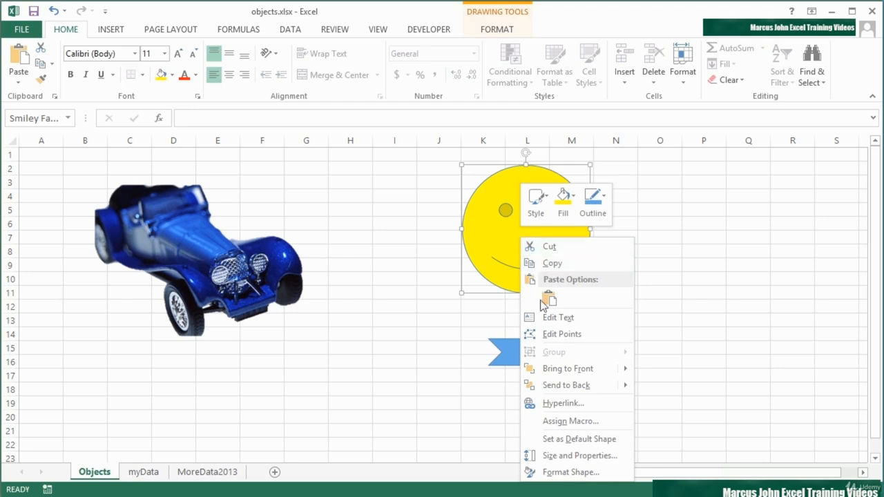
{"action": "left_click", "coordinate": [552, 403]}
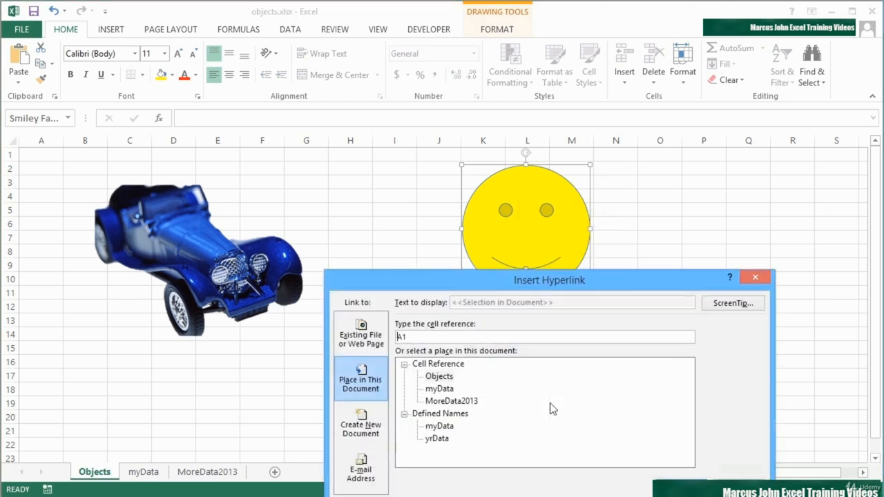
{"action": "left_click_drag", "start_coordinate": [661, 277], "coordinate": [639, 158]}
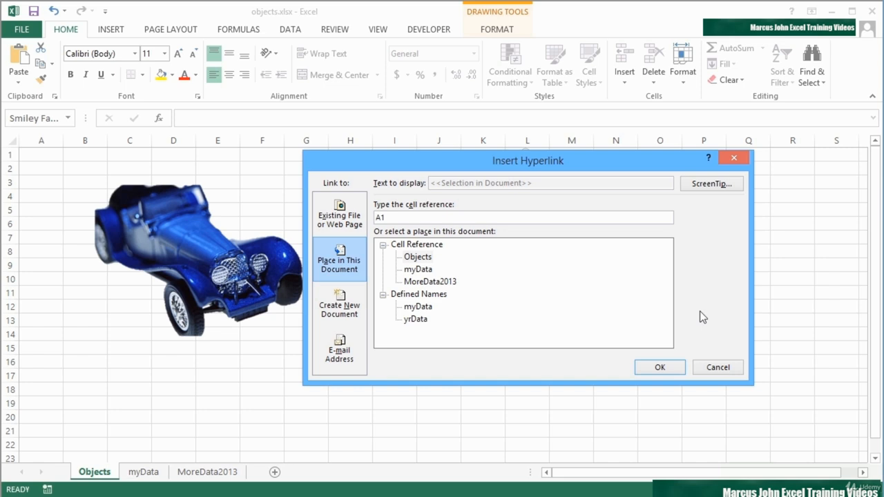
{"action": "left_click", "coordinate": [339, 350]}
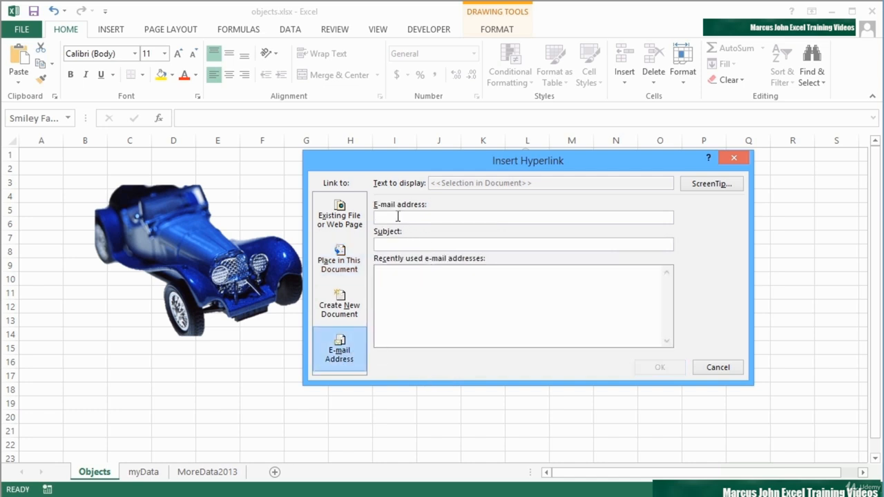
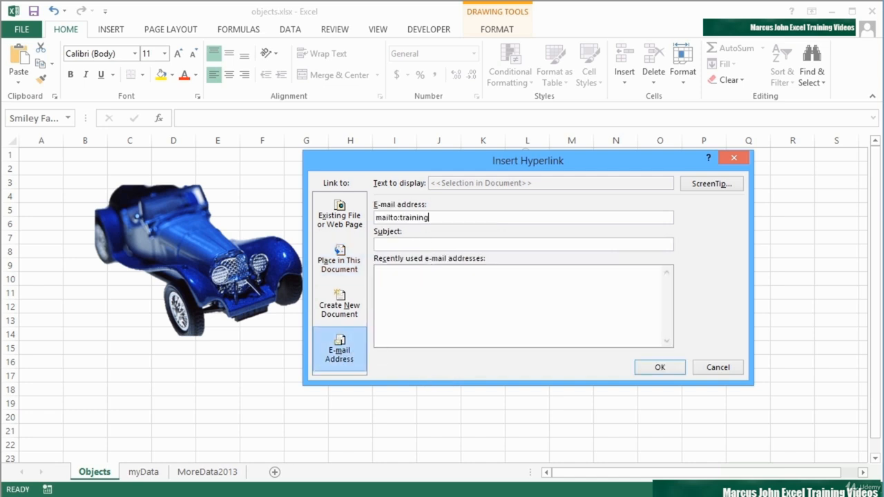
Set the link's e-mail subject to "Testing Excel Smiley Face" and apply the hyperlink.
{"action": "key", "text": "Tab"}
{"action": "type", "text": "Testing Excel"}
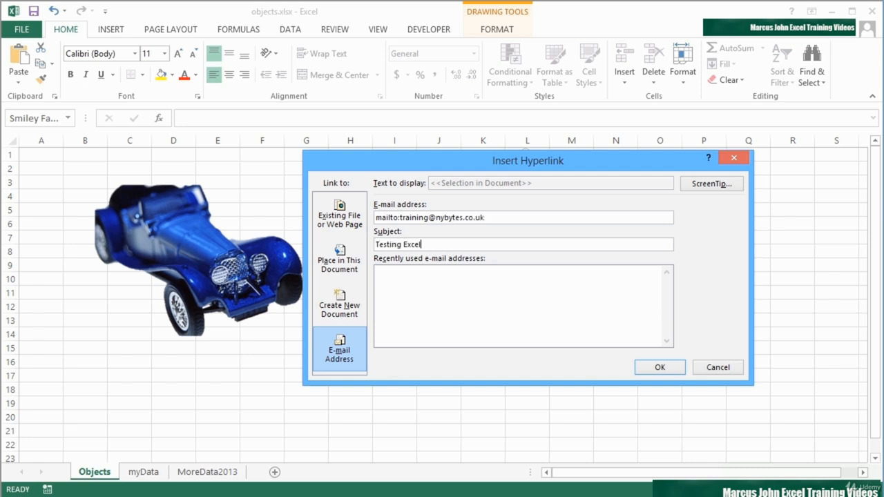
{"action": "type", "text": " Smiley Face"}
{"action": "key", "text": "Tab"}
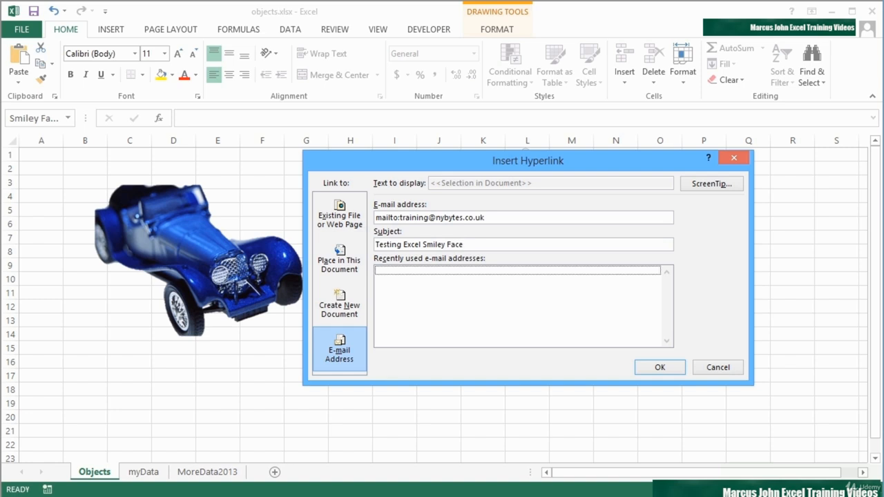
{"action": "left_click", "coordinate": [676, 367]}
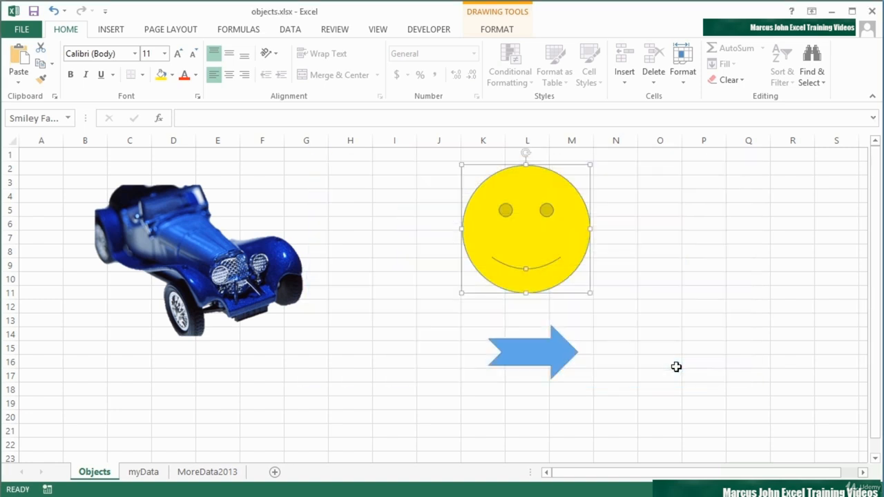
{"action": "left_click", "coordinate": [481, 312]}
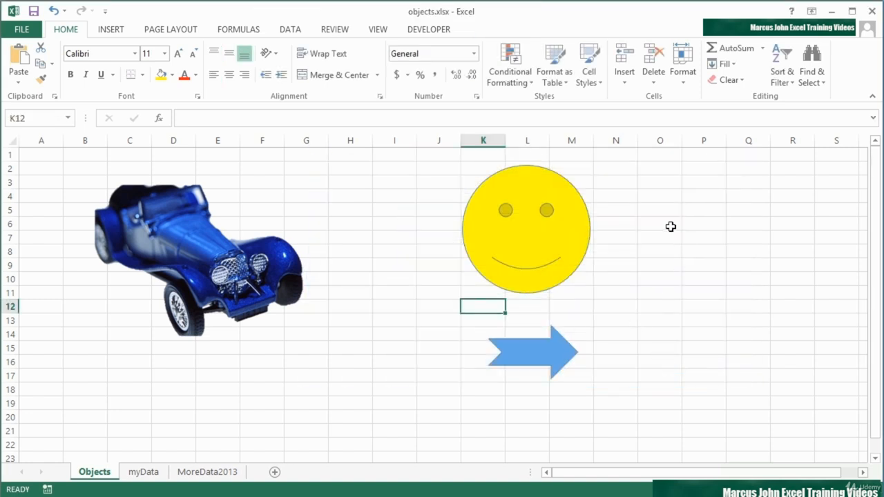
Open the smiley face's e-mail link in Outlook (desktop) and send the message with the body text "Hi its Me".
{"action": "left_click", "coordinate": [504, 235]}
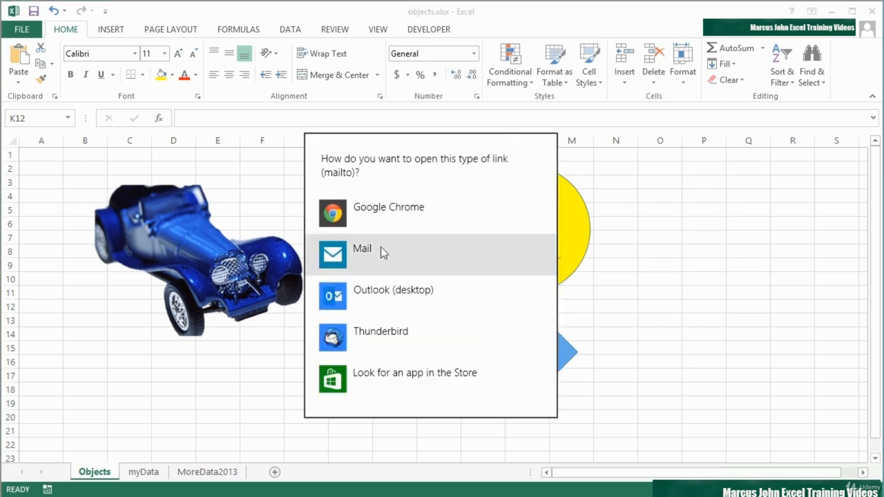
{"action": "left_click", "coordinate": [367, 295]}
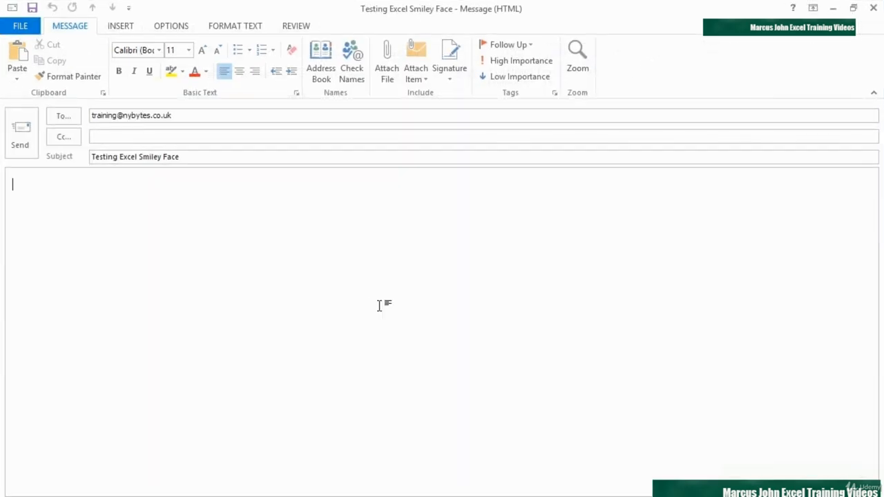
{"action": "left_click", "coordinate": [183, 115]}
{"action": "left_click", "coordinate": [186, 157]}
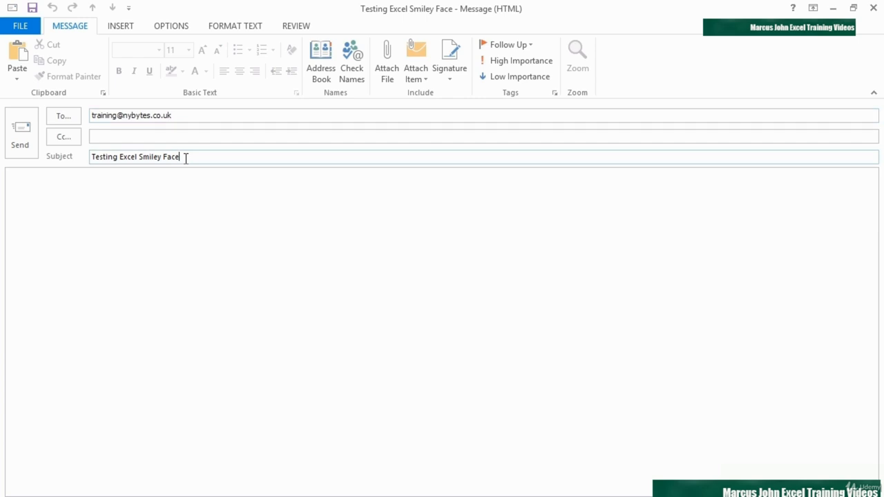
{"action": "left_click", "coordinate": [77, 201]}
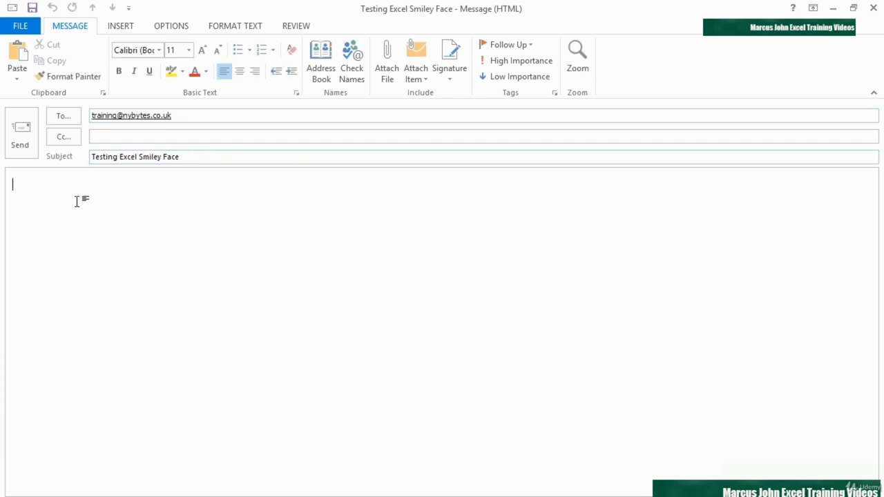
{"action": "type", "text": "Hi its Me"}
{"action": "left_click", "coordinate": [22, 134]}
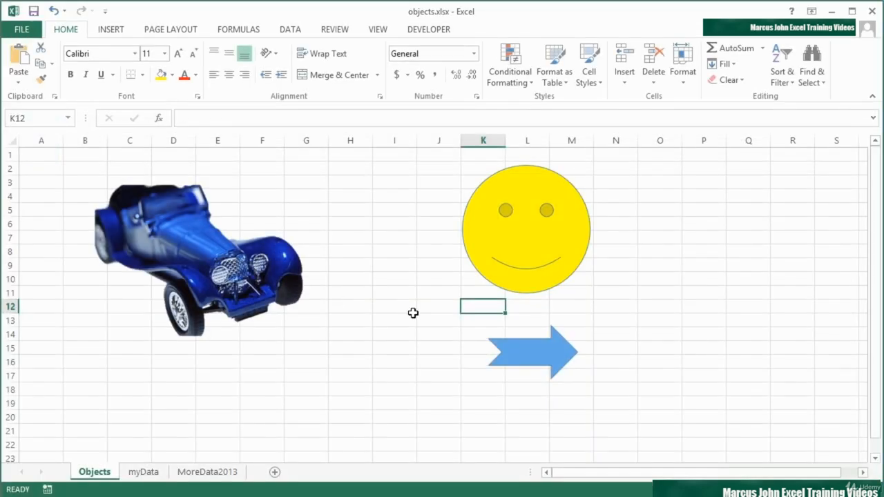
{"action": "left_click", "coordinate": [439, 308]}
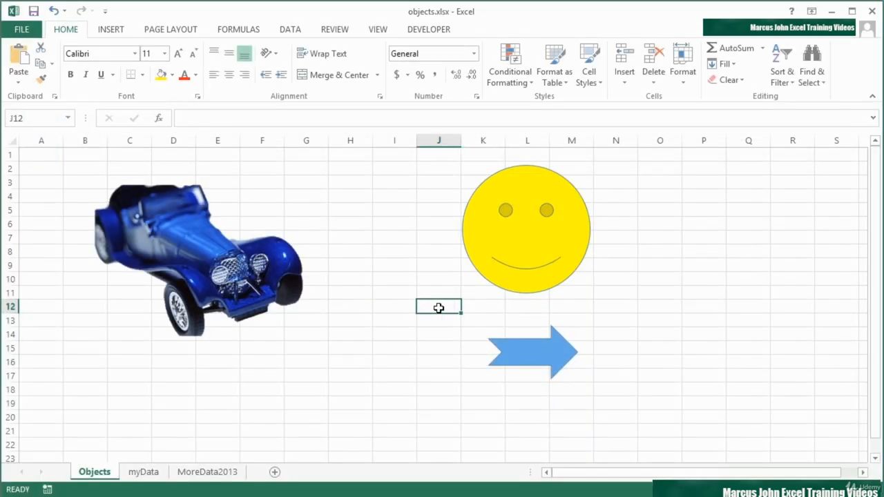